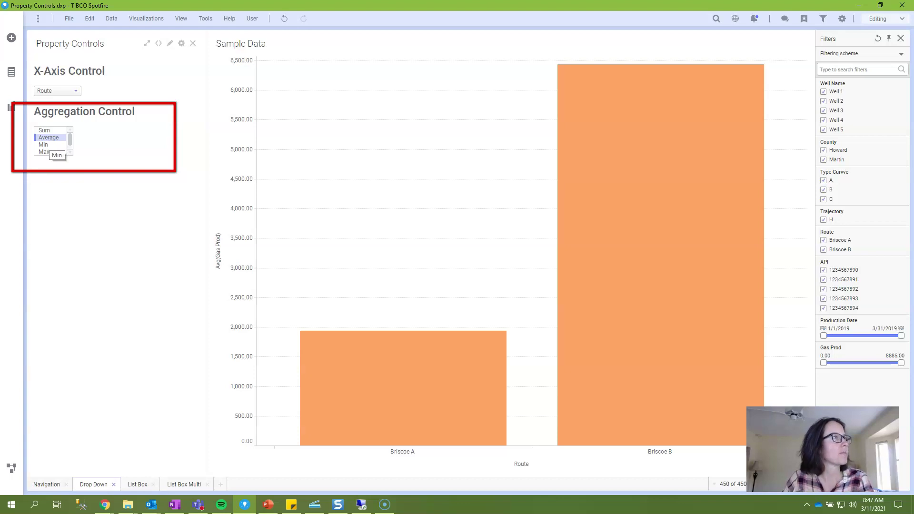
Switch the chart's aggregation to Min and finally to Max using the Aggregation Control list
click(43, 145)
click(43, 152)
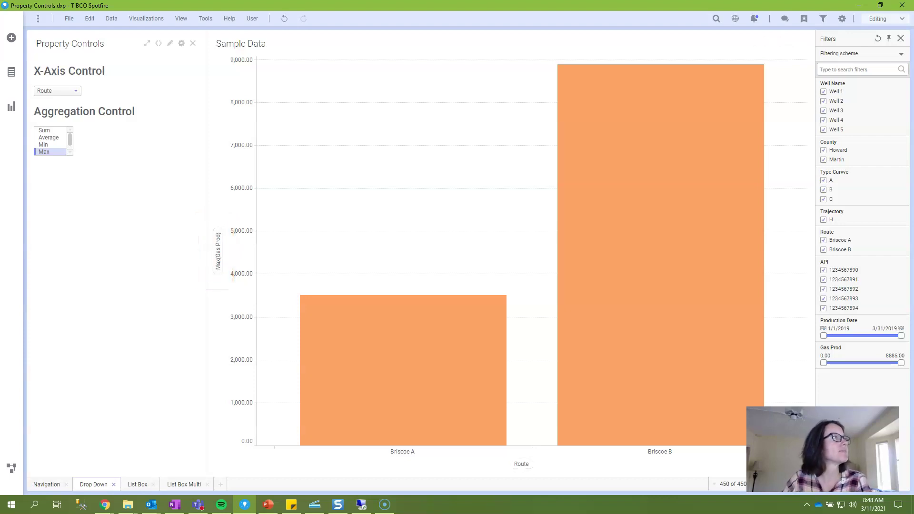
Examine the property and fixed-value settings of the ListBox1 list box in the Property Controls text area's HTML
right_click(62, 172)
click(91, 187)
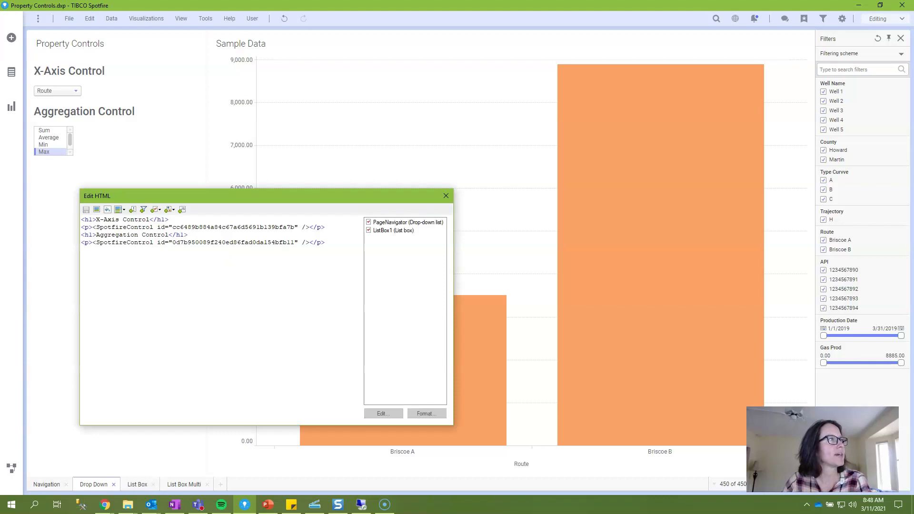
click(393, 230)
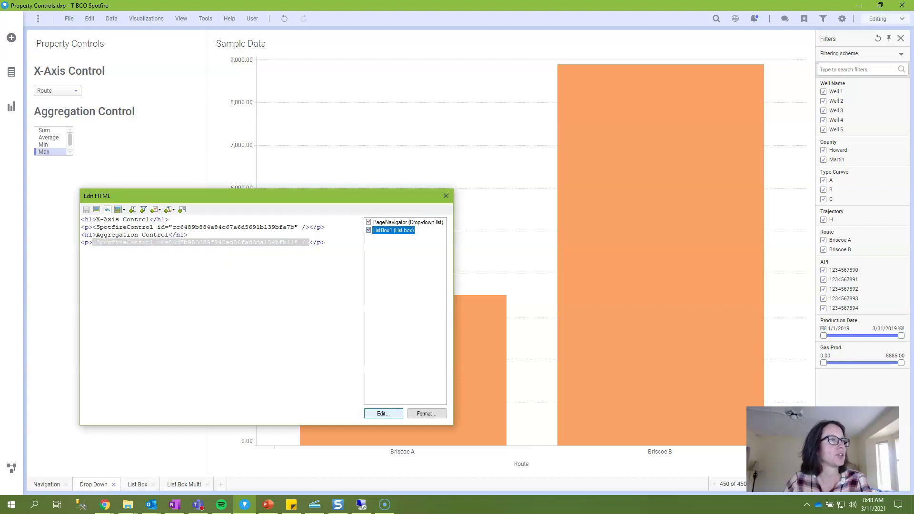
click(383, 413)
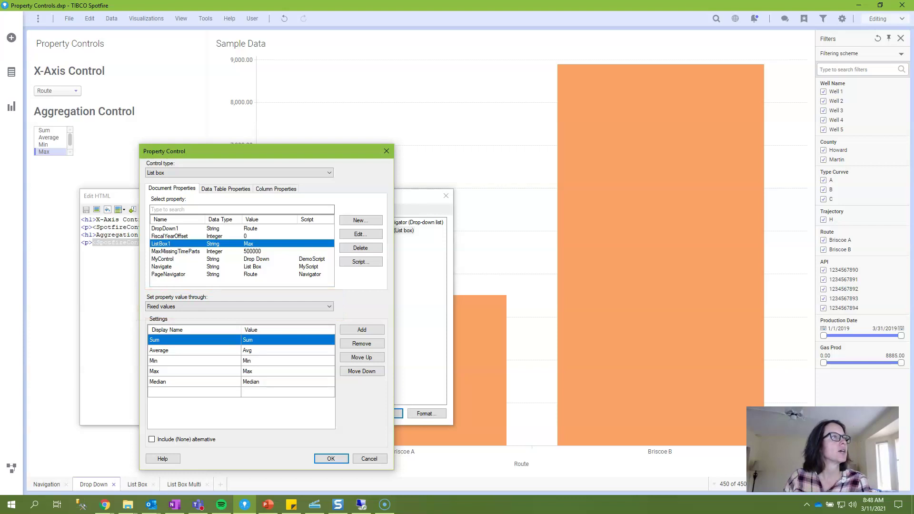
click(369, 458)
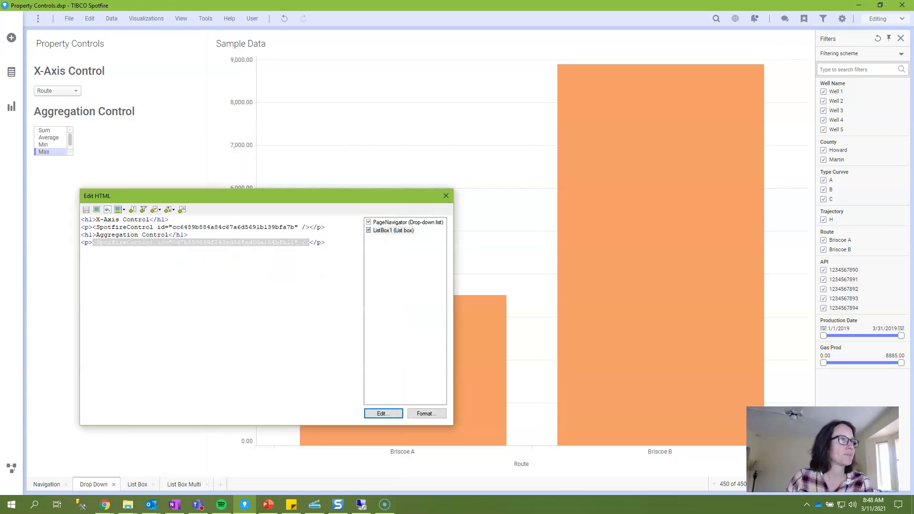
click(445, 195)
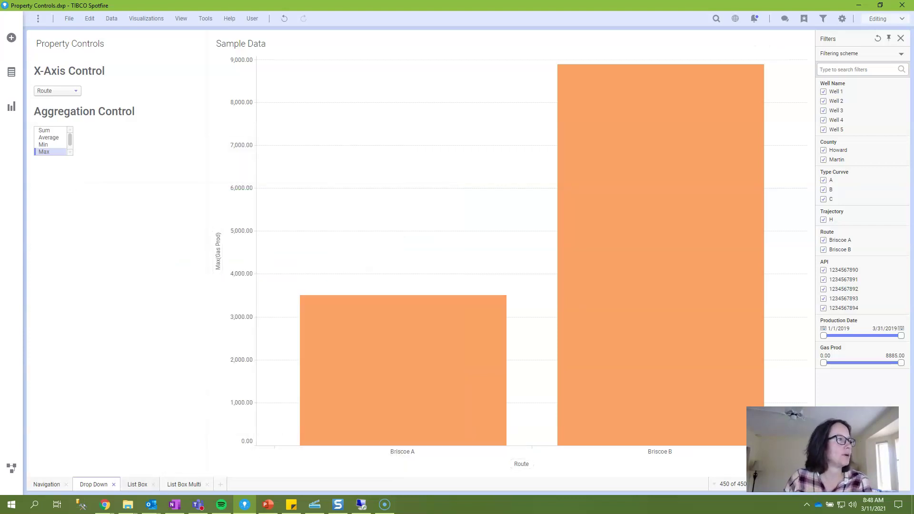
In the List Box page's text area HTML, wrap the existing control in <p></p> and add <b>Aggregation Control</b> and an empty <p></p> below
click(137, 484)
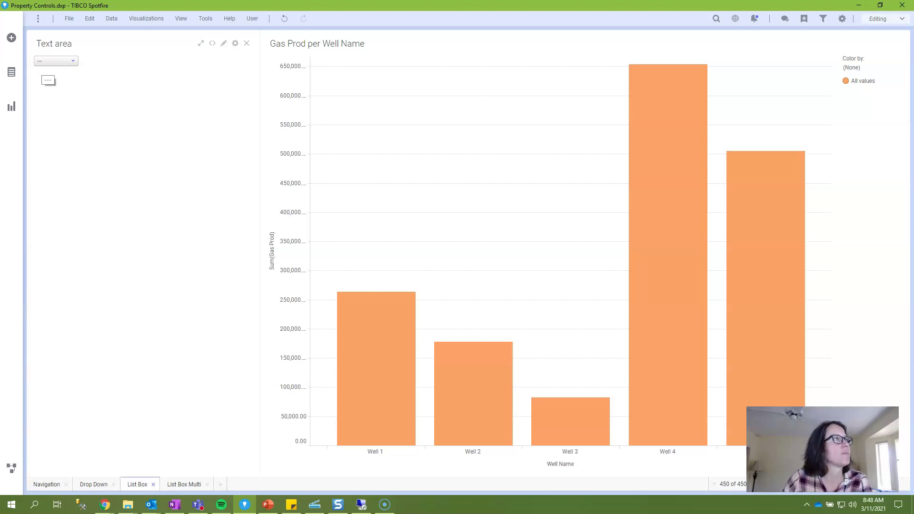
right_click(56, 85)
click(76, 100)
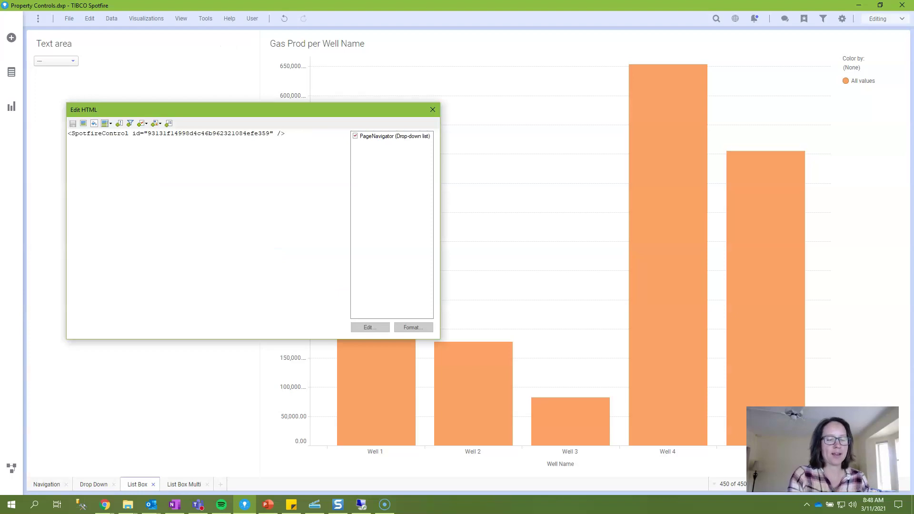
text(<p>)
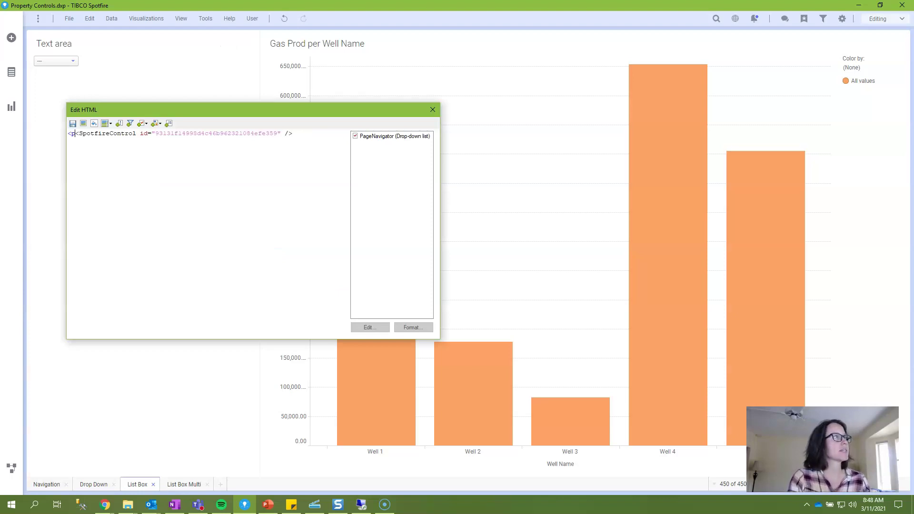
text(</p>)
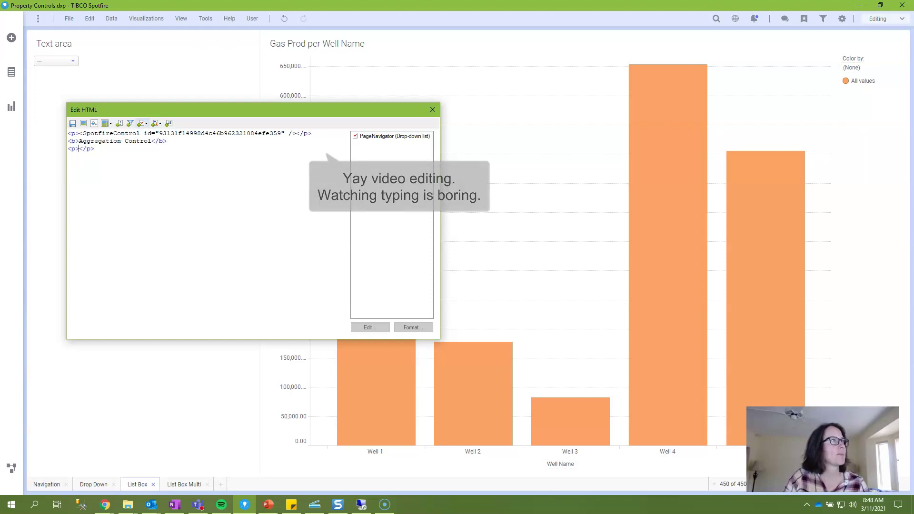
Start a list box property control inside the empty paragraph and create a new String document property named ListBoxExample for it
click(142, 123)
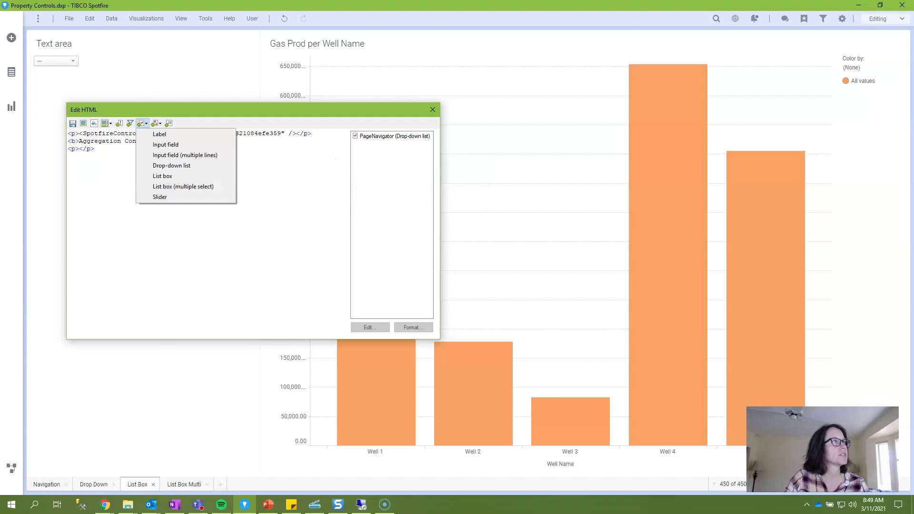
click(79, 149)
click(143, 123)
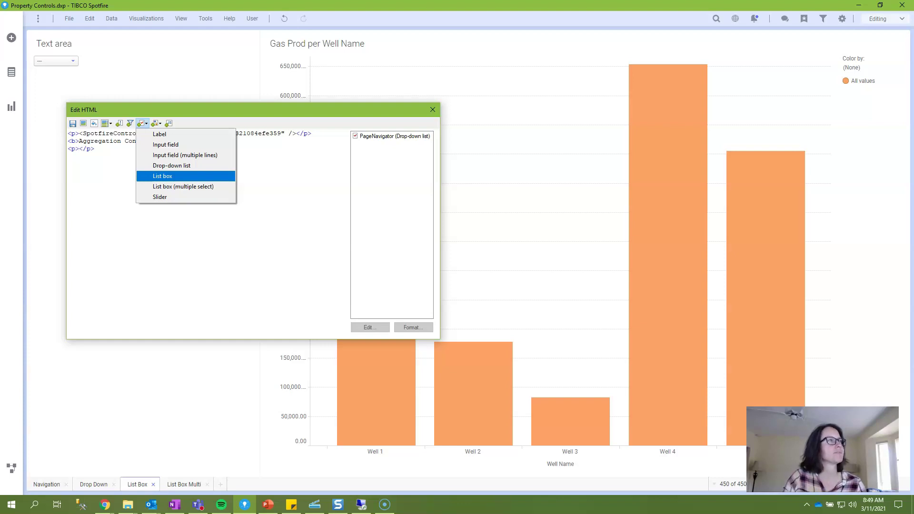
click(162, 176)
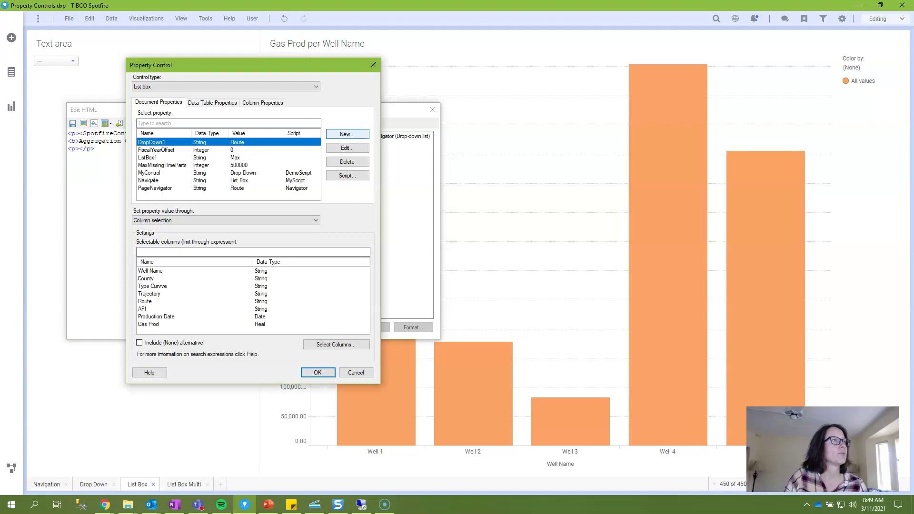
click(347, 134)
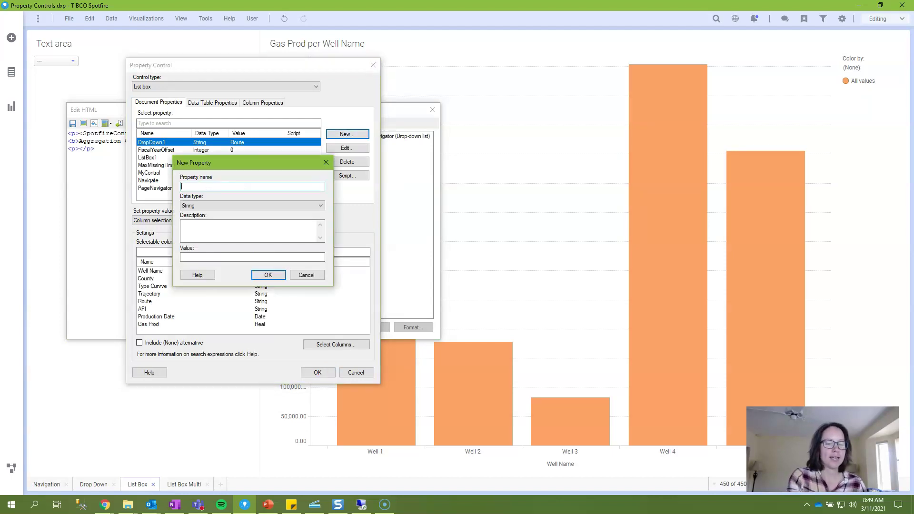
text(ListBoxExample)
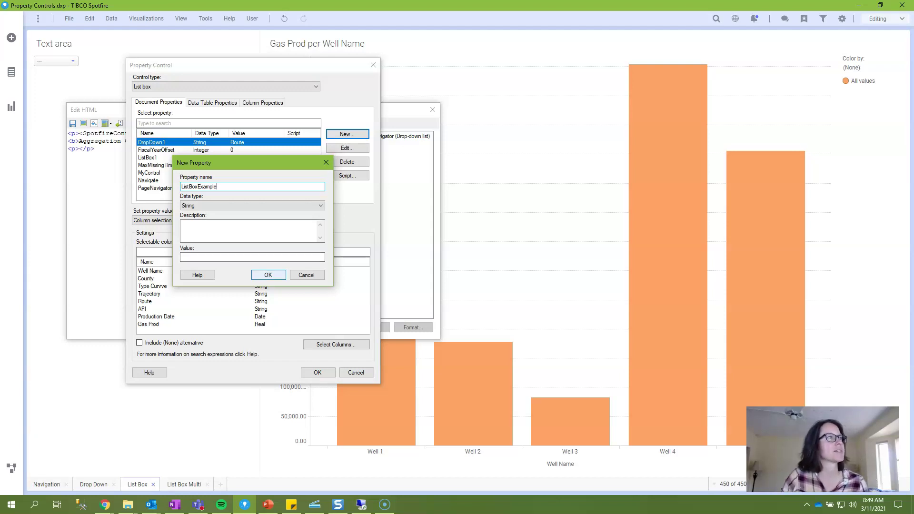
key(Return)
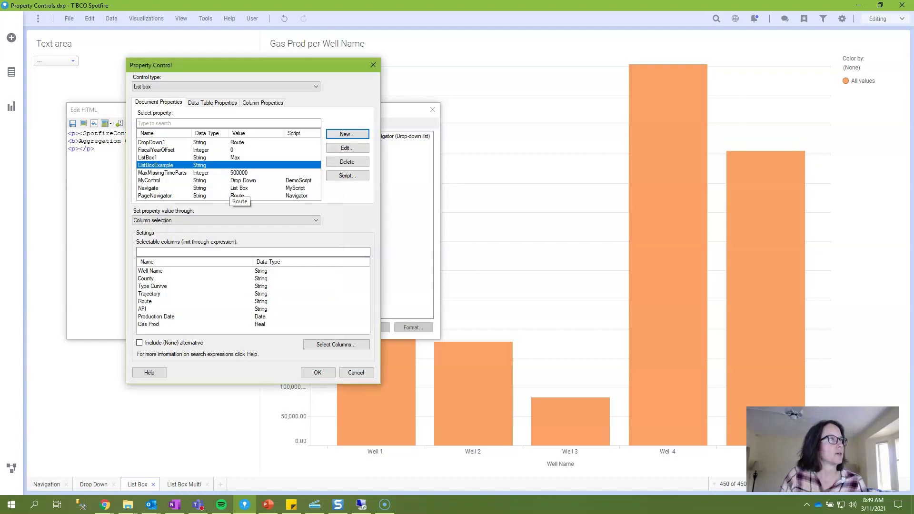
Set the ListBoxExample property's value through Fixed values
key(alt+Down)
key(Down)
key(Down)
key(Down)
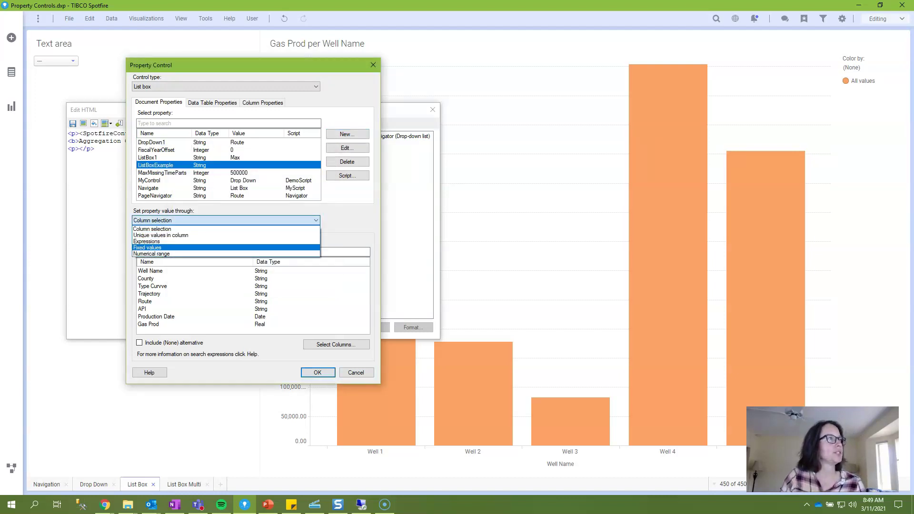
key(Return)
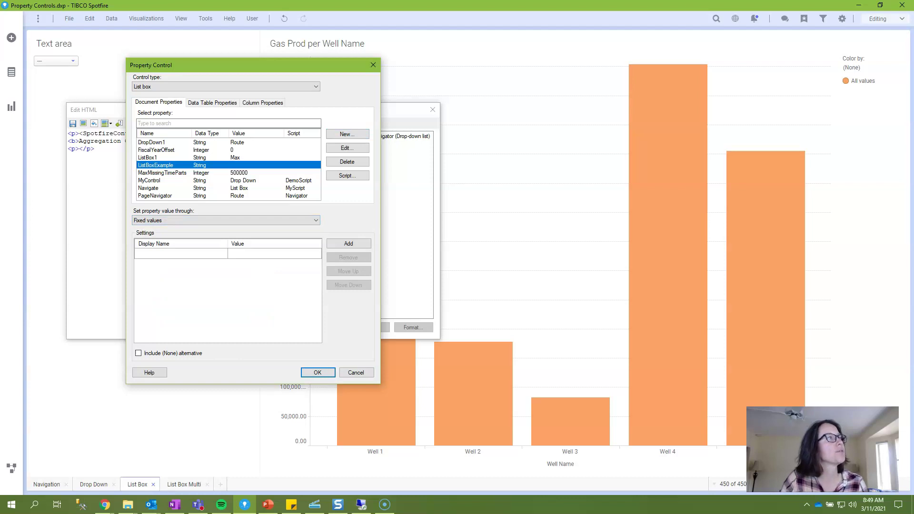
Add a fixed value with the display name Average and the value Avg
click(181, 254)
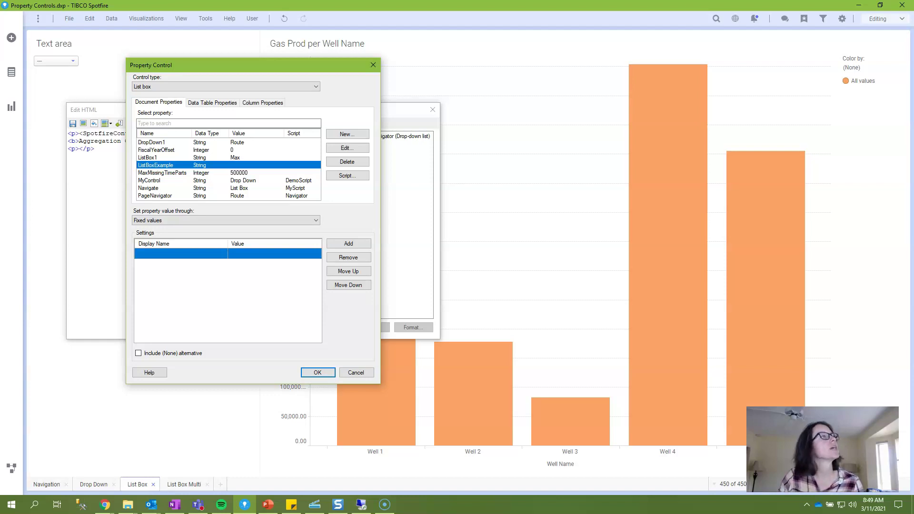
text(V)
text(verage)
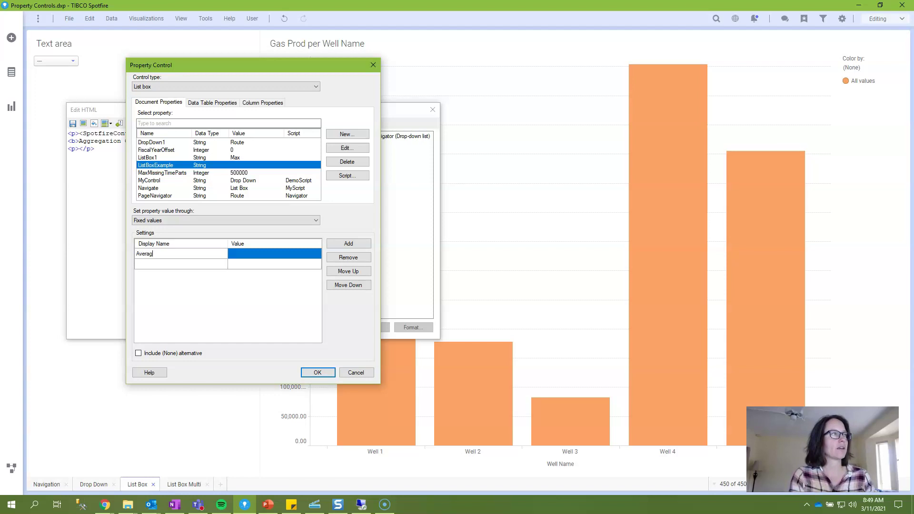
key(Tab)
text(Avg)
key(Return)
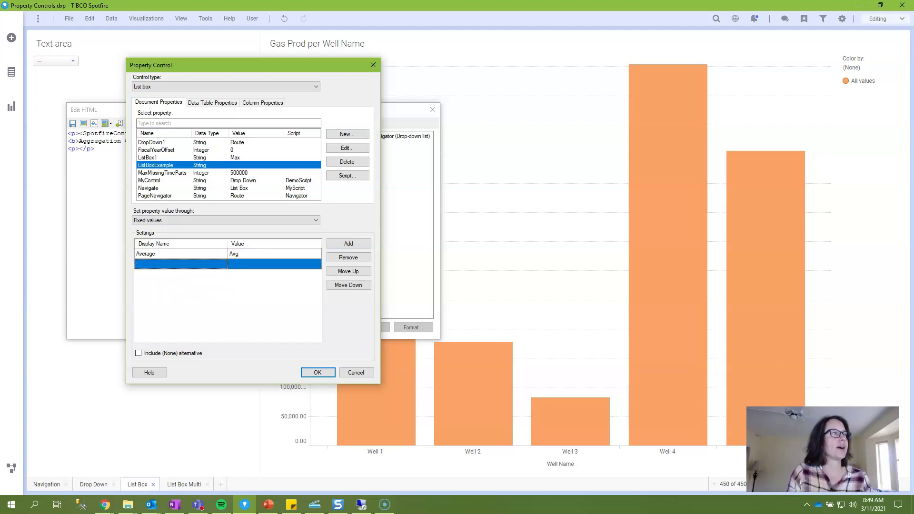
Add the fixed values Sum and Median, each with the same text as display name and value
text(Sum)
key(Tab)
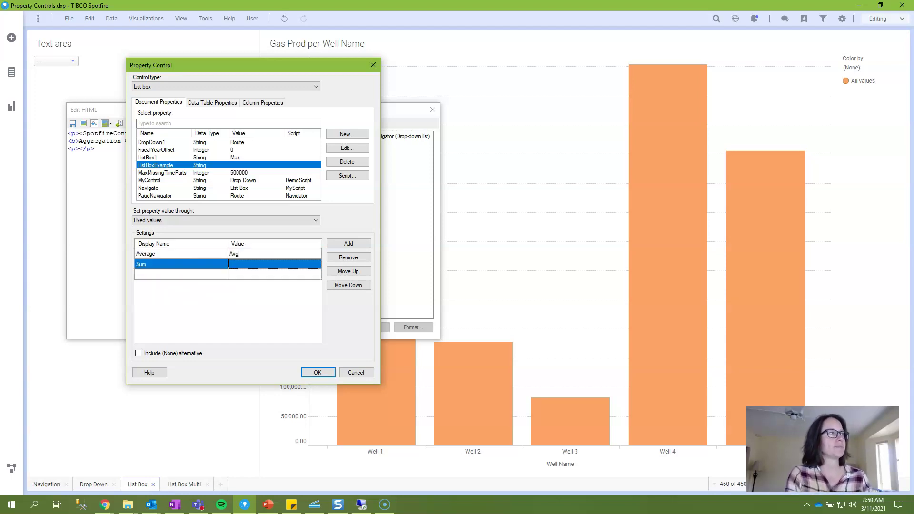
text(Sum)
key(Return)
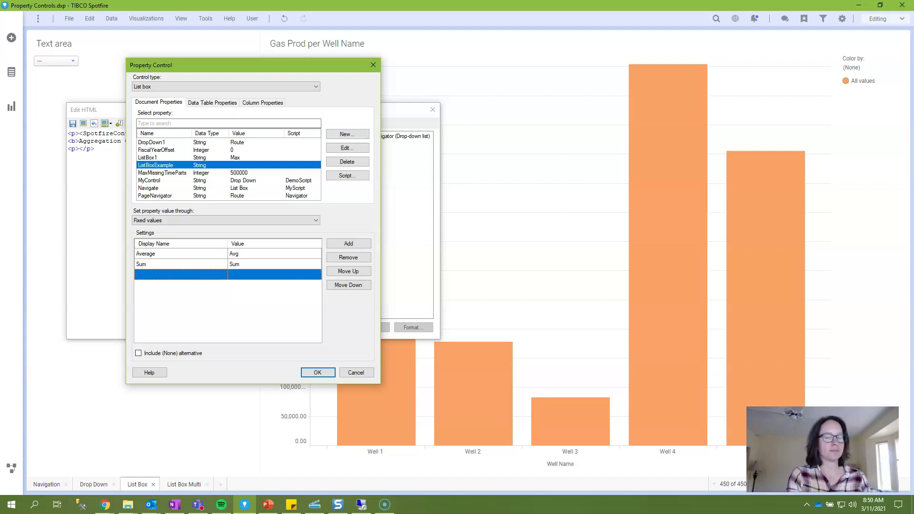
text(Median)
key(Tab)
text(Median)
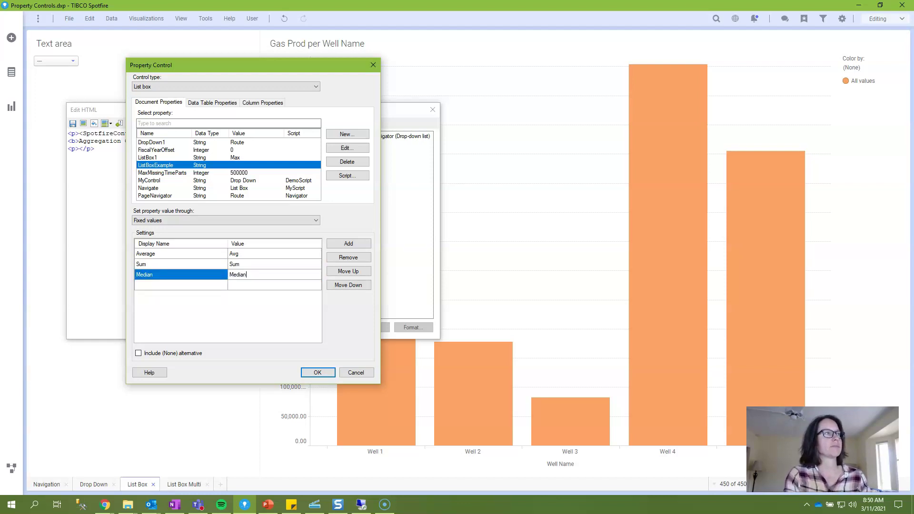
key(Return)
Add a fixed value with the display name Min and the value Min
text(Min)
key(BackSpace)
key(BackSpace)
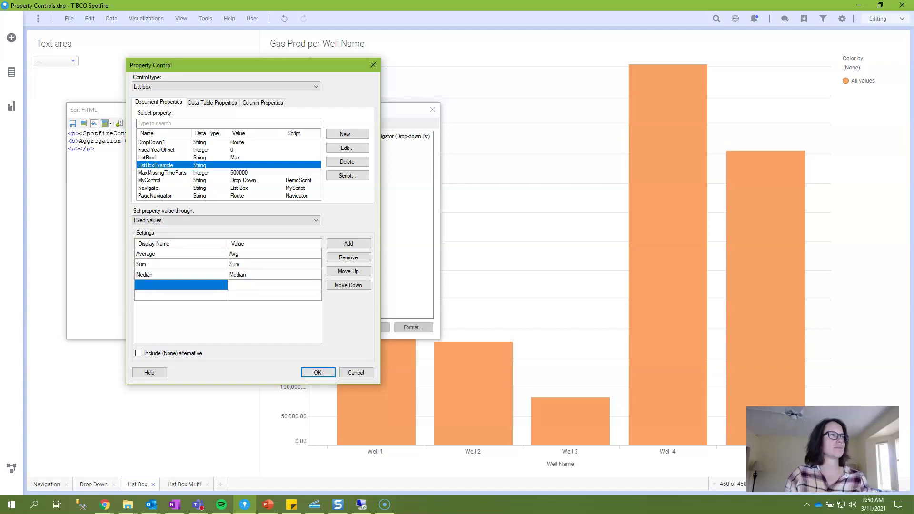
key(Escape)
click(181, 284)
text(Min)
key(Tab)
text(M)
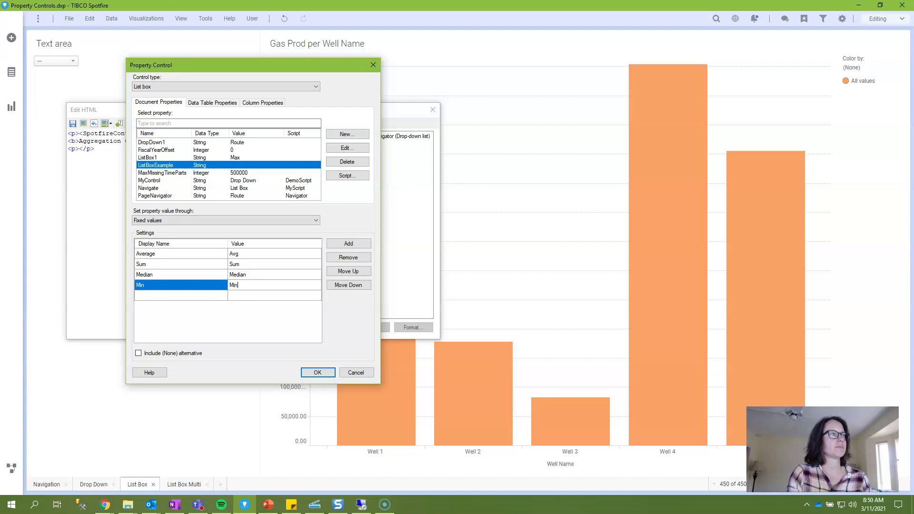
key(Return)
Add a fixed value with the display name Max and the value Max
text(Max)
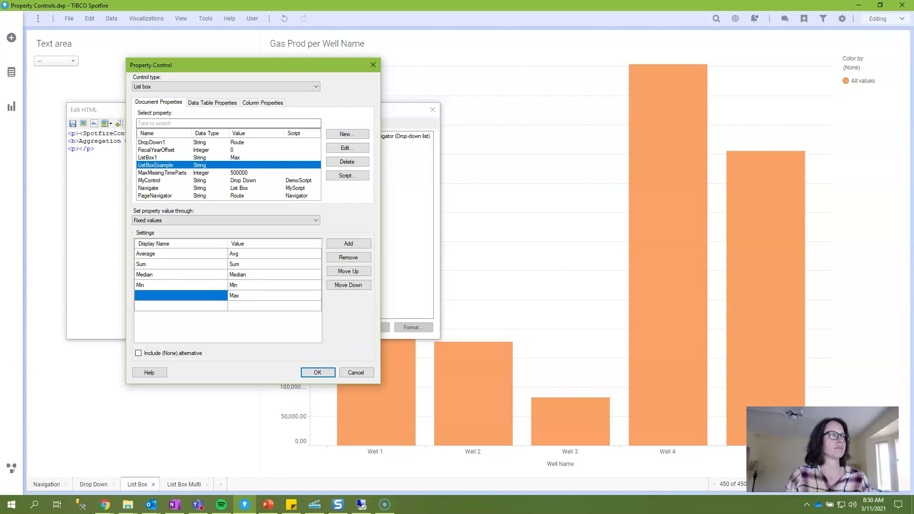
key(Return)
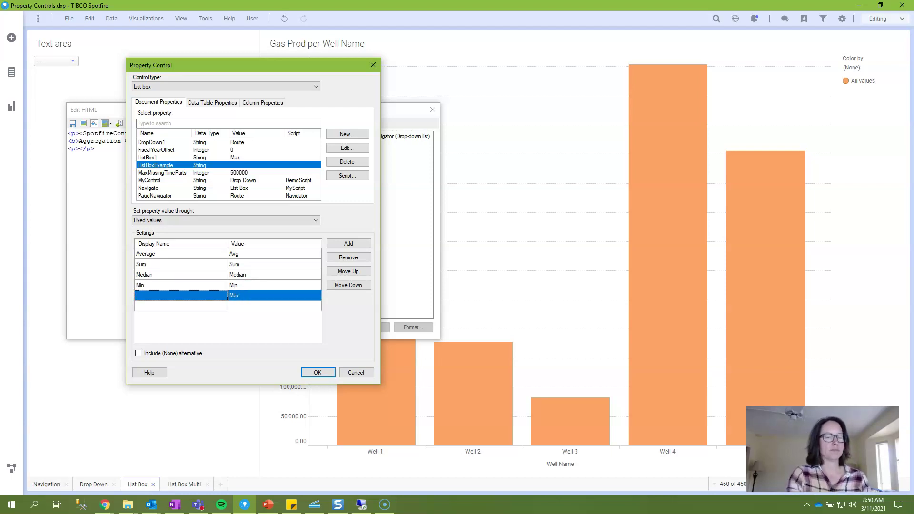
text(Max)
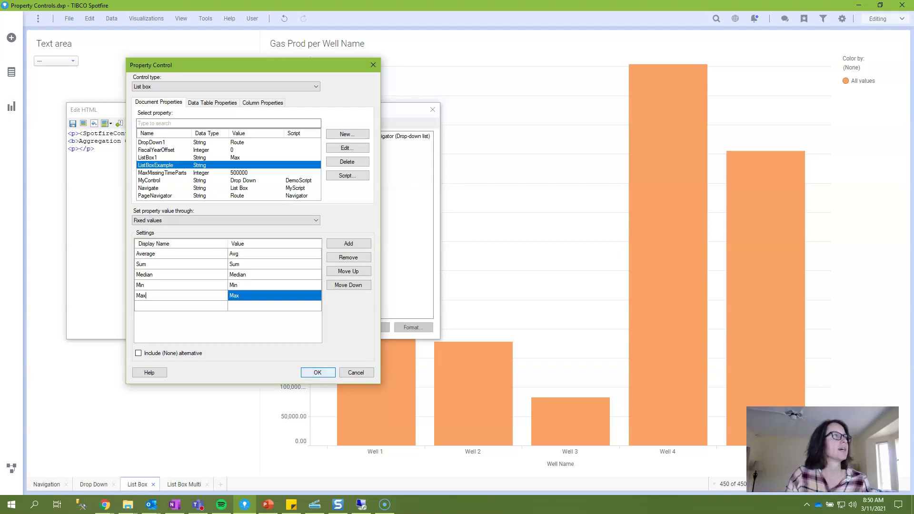
Insert the configured list box into the text area and close the HTML editor with the changes saved
key(Return)
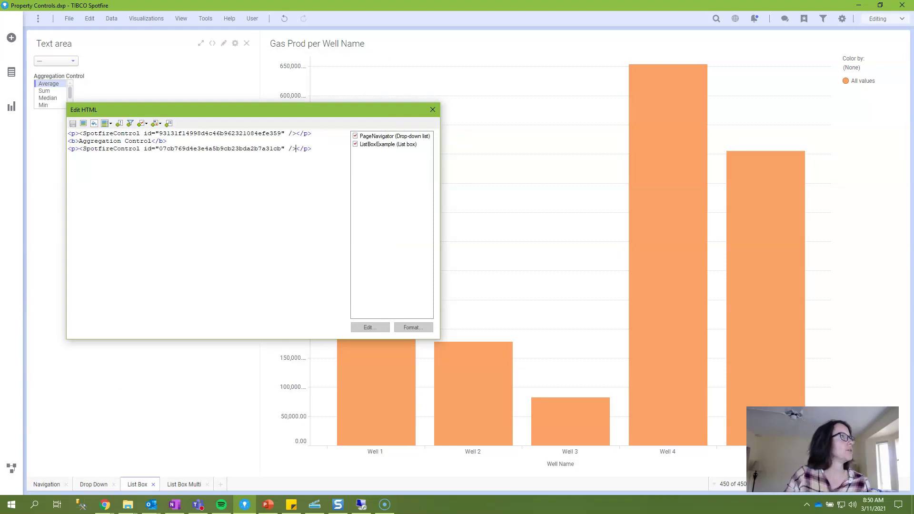
key(Return)
click(433, 109)
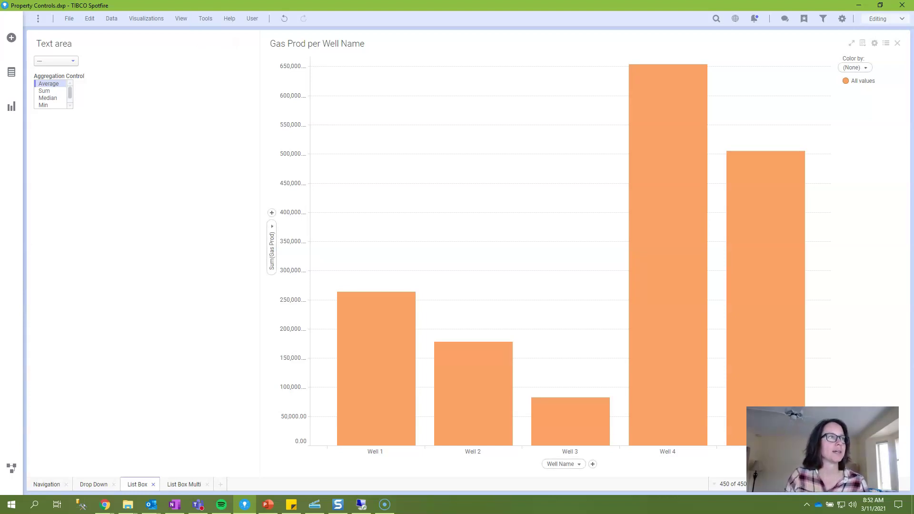
Open the bar chart's value axis custom expression and remove the Sum function name, keeping ([Gas Prod])
right_click(271, 246)
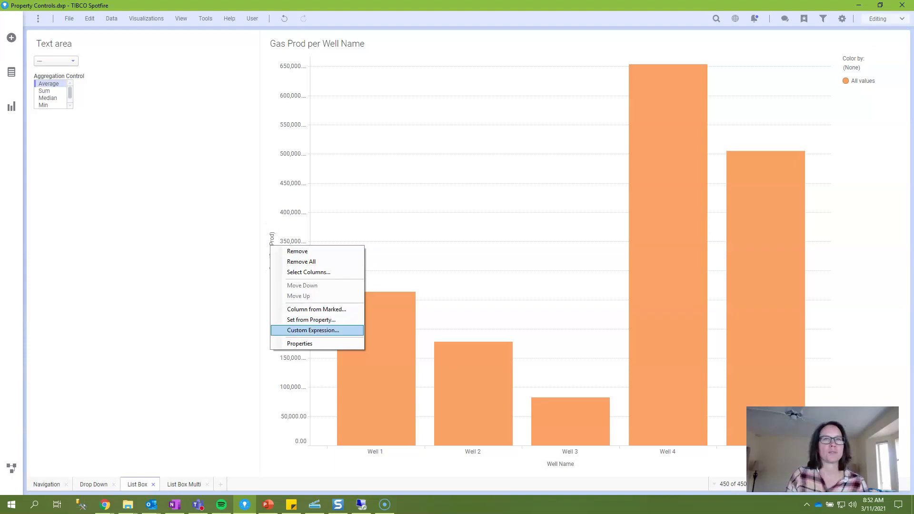
click(313, 330)
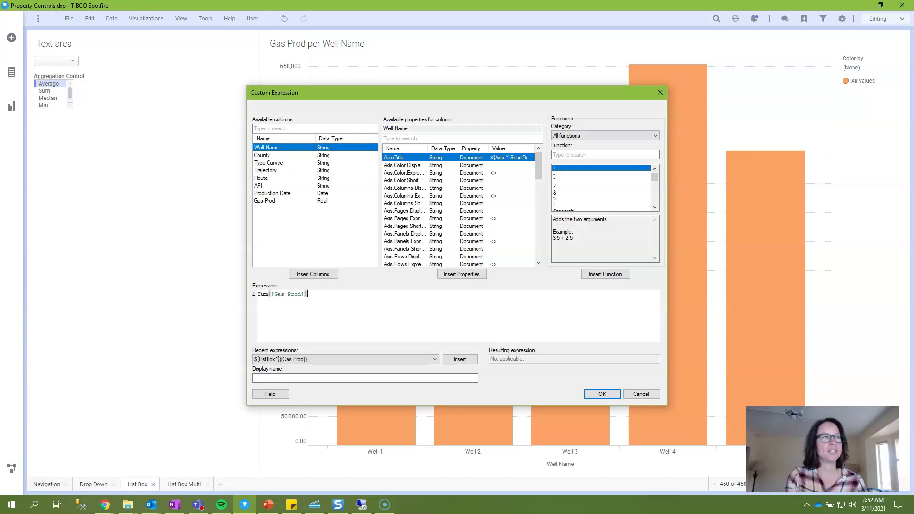
click(257, 293)
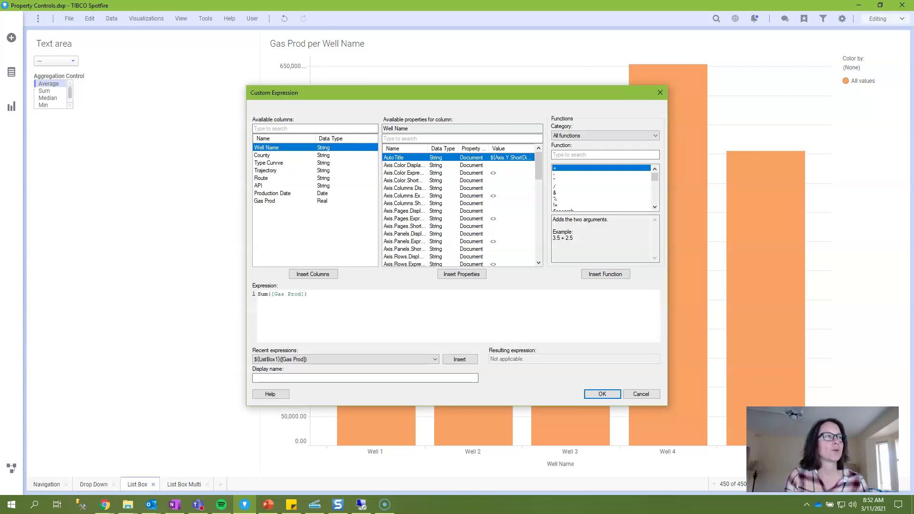
key(Delete)
key(Delete)
key(Delete)
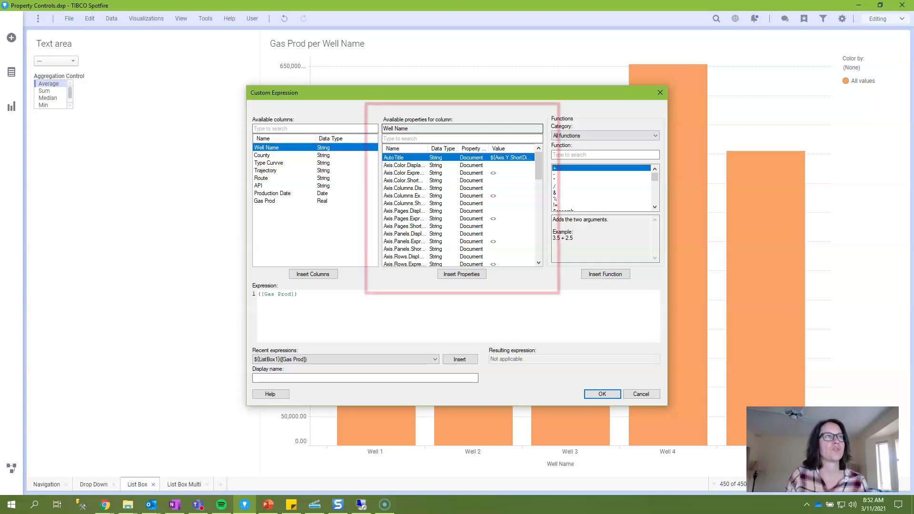
Filter the available properties by "list" and select the ListBoxExample document property
click(404, 139)
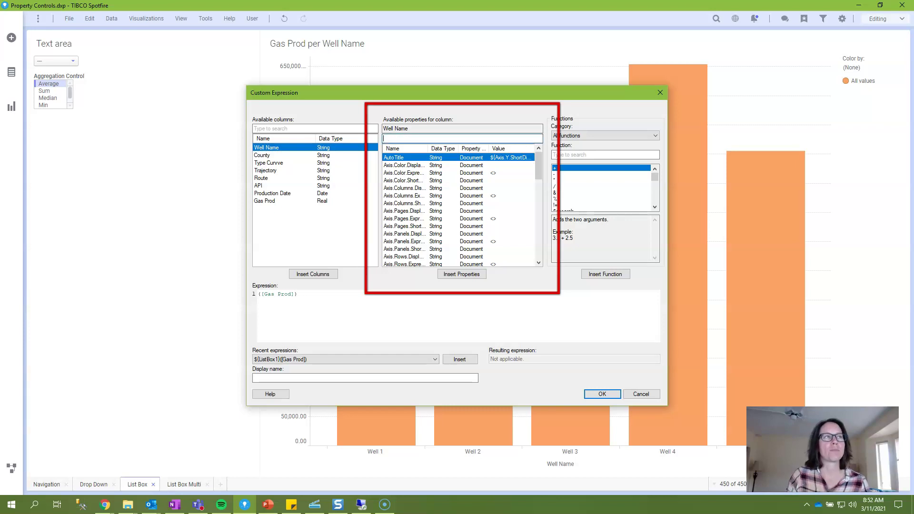
text(list)
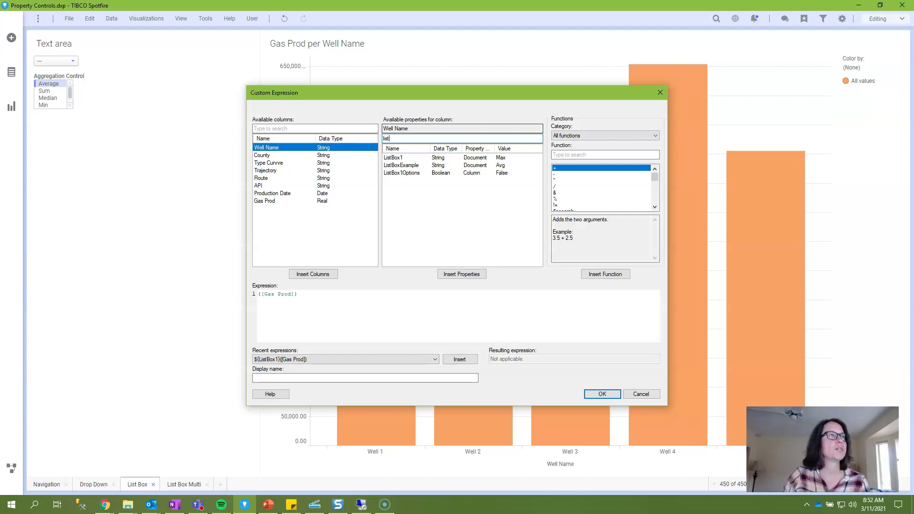
right_click(413, 165)
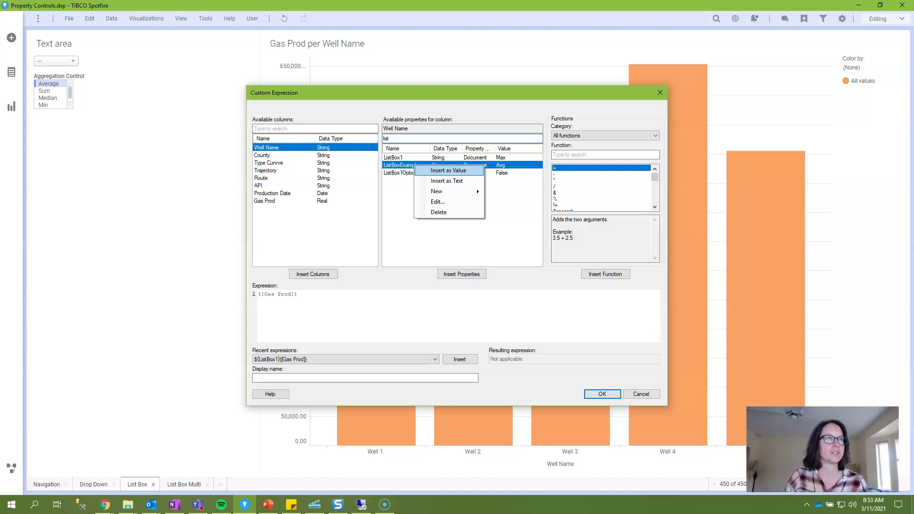
key(Escape)
Insert ListBoxExample on separate lines below ([Gas Prod]), once as a value and once as text
click(300, 294)
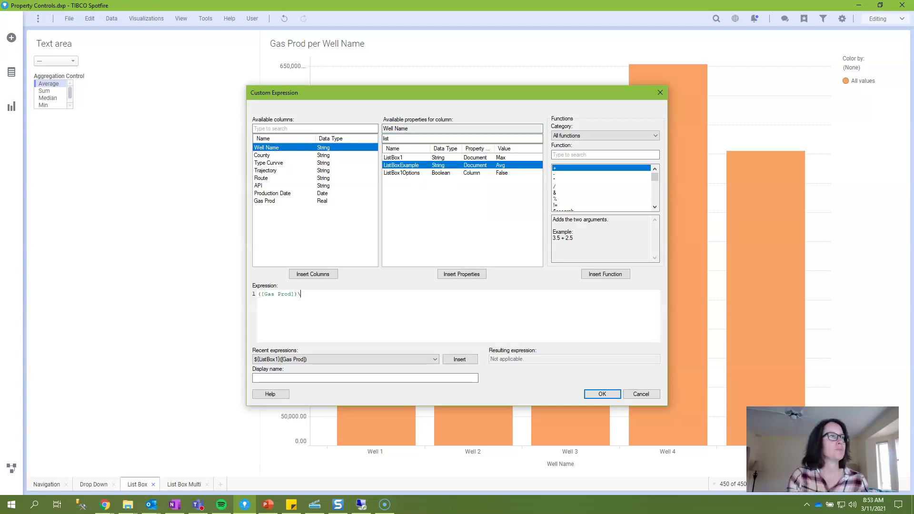
key(Return)
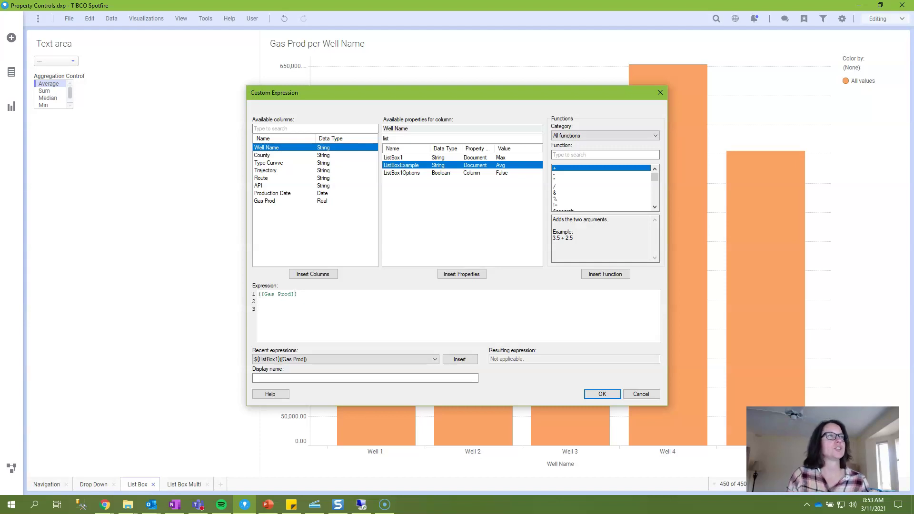
right_click(419, 165)
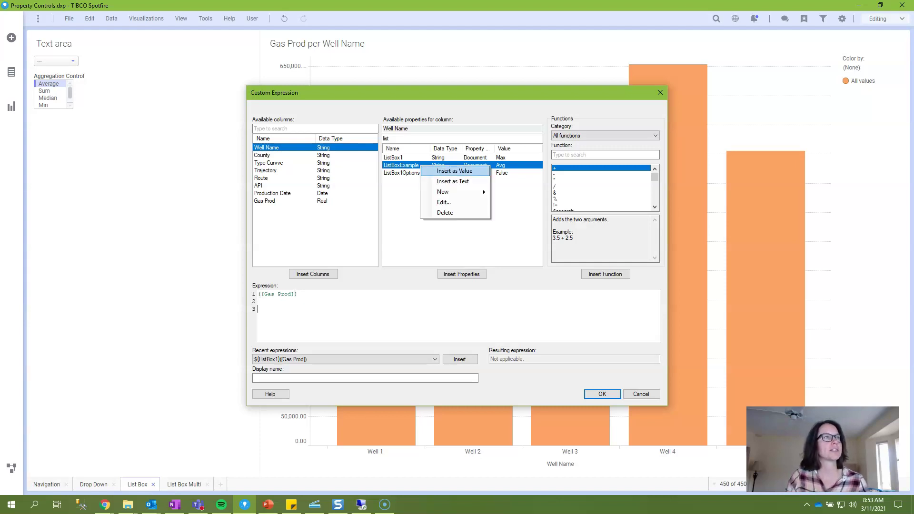
click(454, 171)
key(Return)
key(Return)
right_click(438, 163)
click(471, 179)
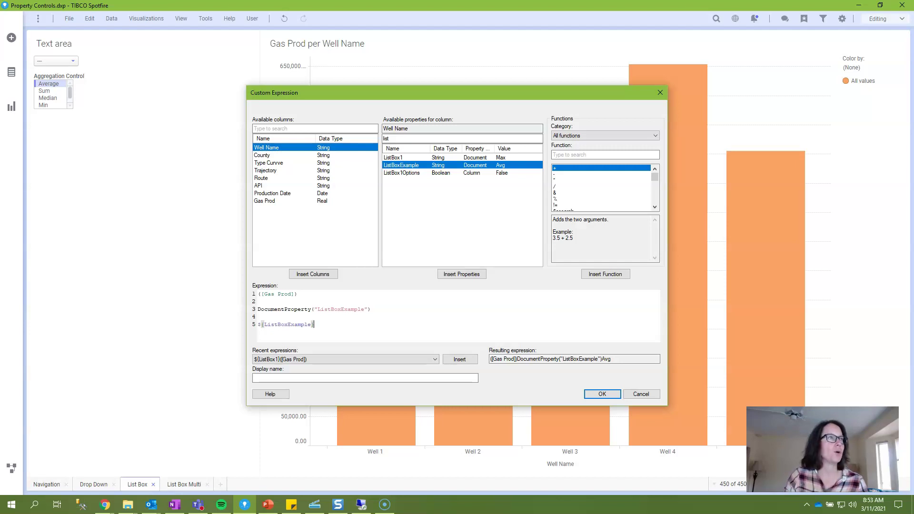
Delete the two ListBoxExample lines below ([Gas Prod]) from the expression
double_click(423, 165)
click(314, 325)
key(shift+End)
key(Delete)
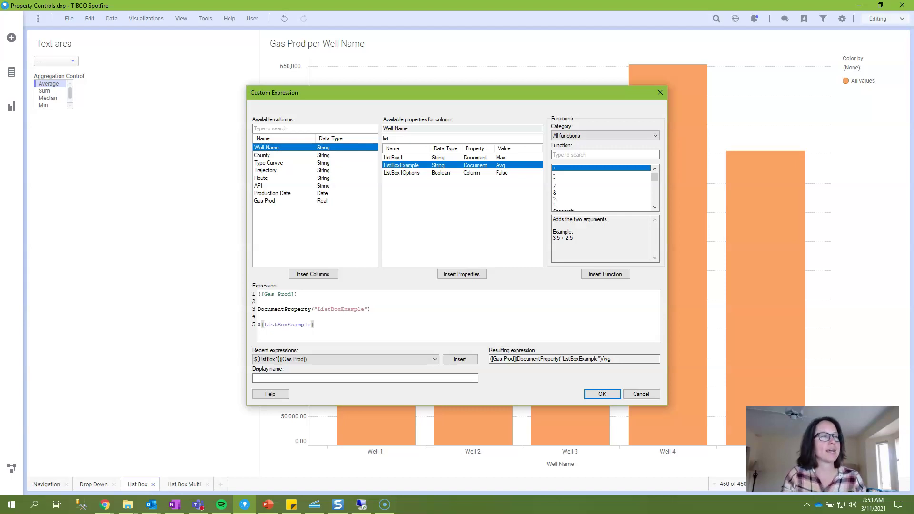
key(shift+Up)
key(shift+Up)
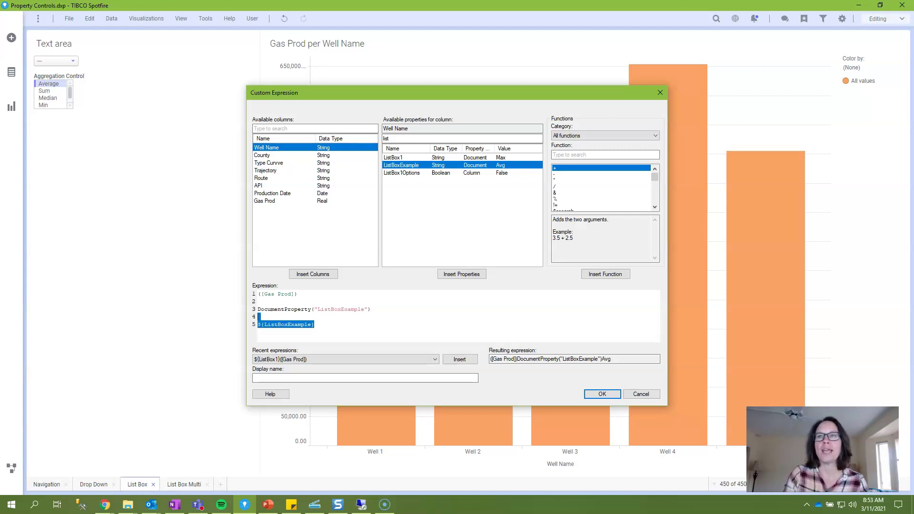
key(shift+Home)
key(BackSpace)
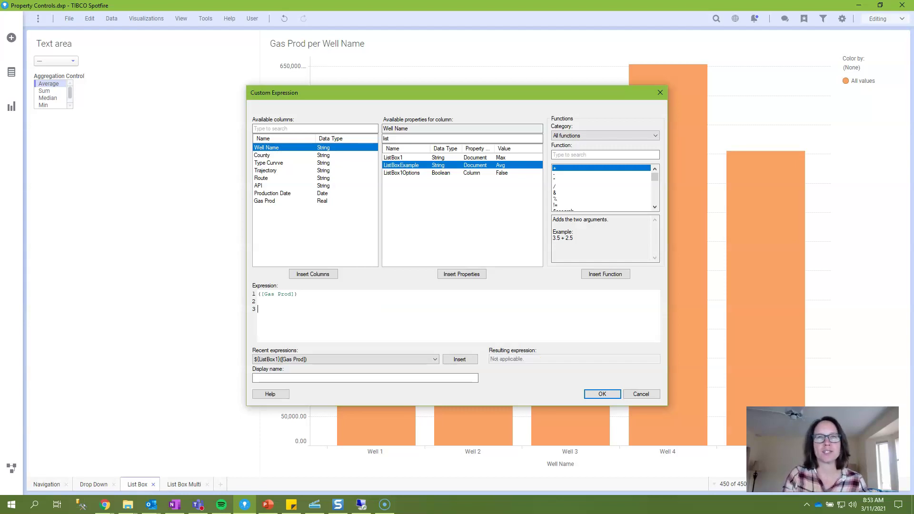
Insert the ListBoxExample property as text directly before ([Gas Prod]) to form ${ListBoxExample}([Gas Prod])
click(257, 293)
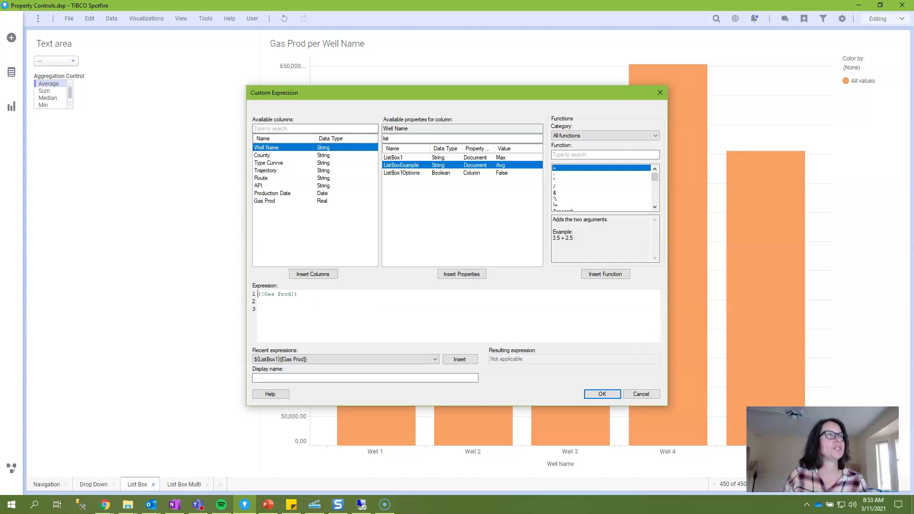
right_click(472, 167)
click(499, 185)
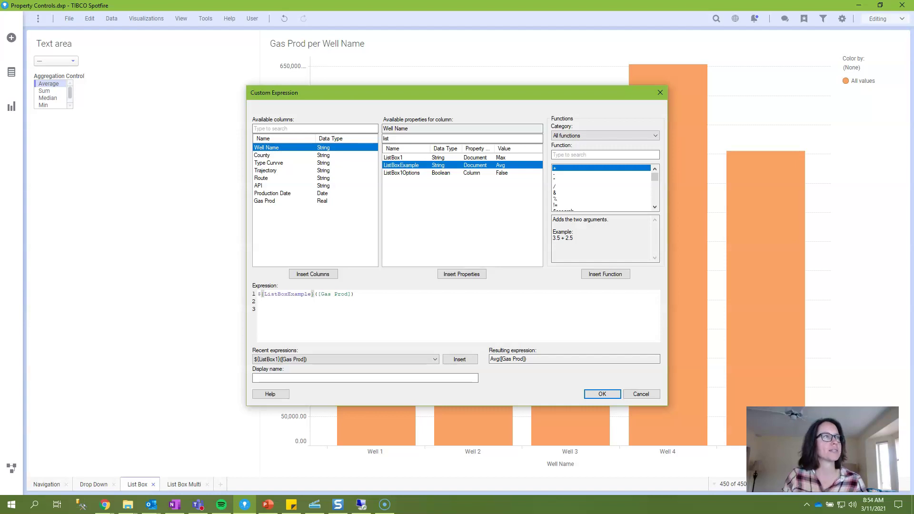
Add the comparison expression Sum([Gas Prod]) on a new line below the property-based expression
click(354, 294)
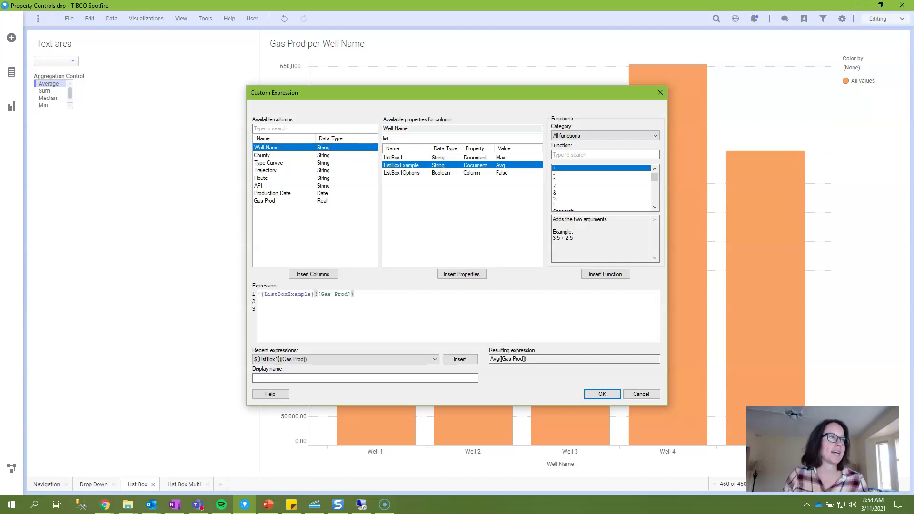
key(Return)
text(Sum()
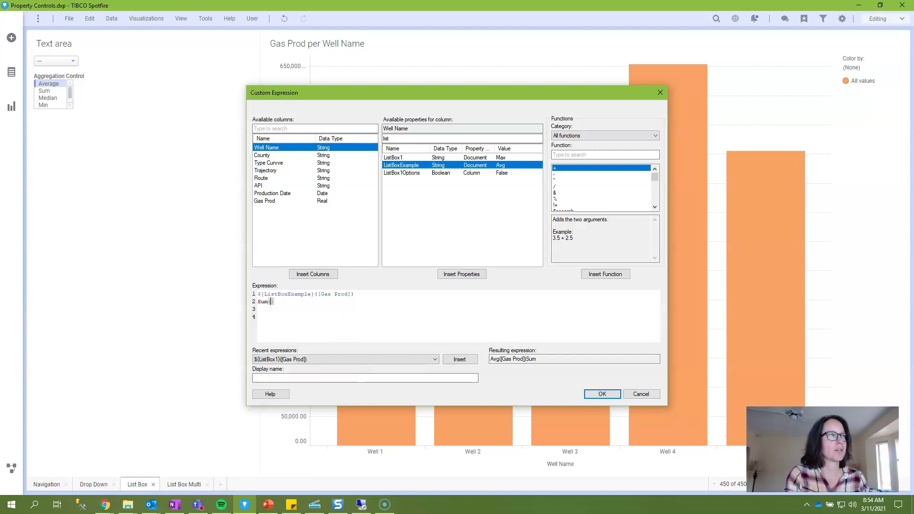
text([)
key(Return)
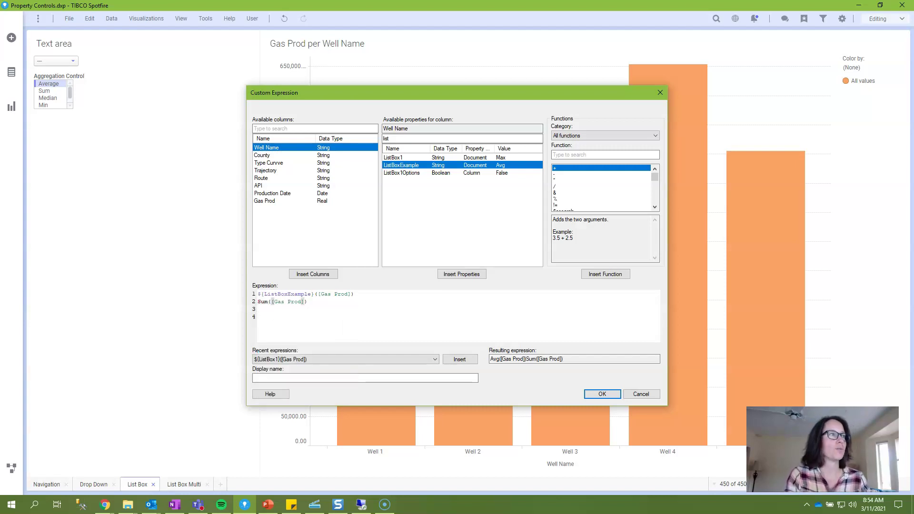
click(308, 302)
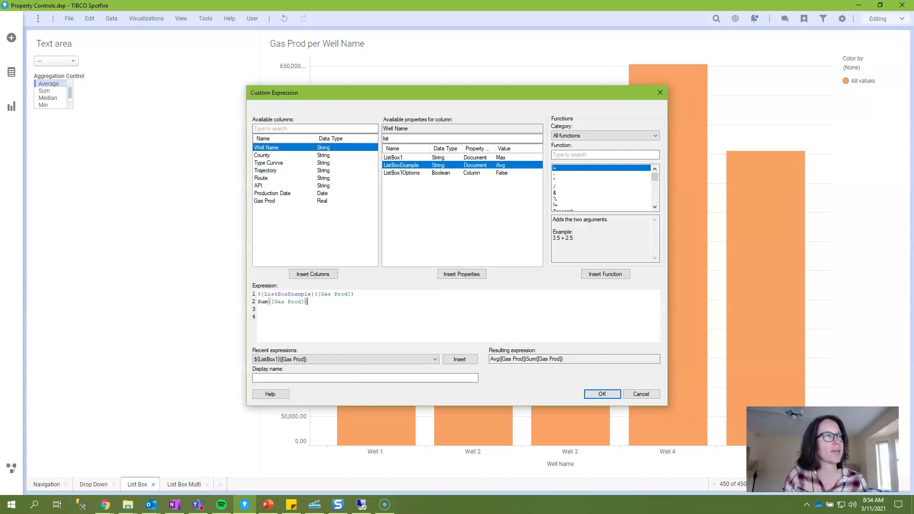
Delete the Sum([Gas Prod]) comparison line and apply the custom expression to the value axis
click(308, 294)
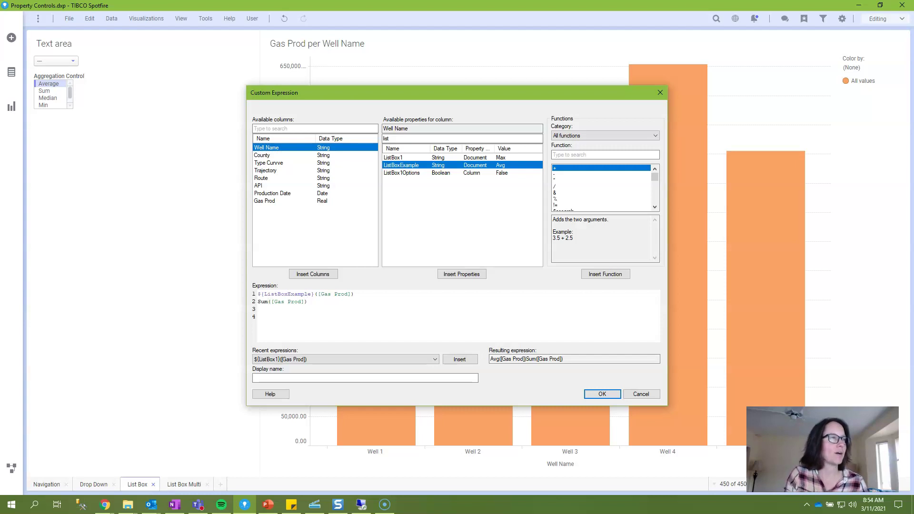
drag(308, 302, 257, 302)
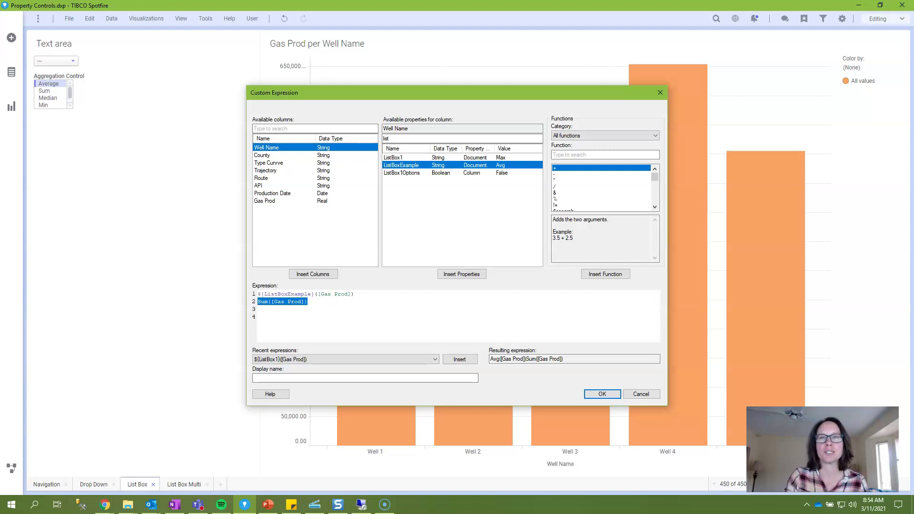
key(BackSpace)
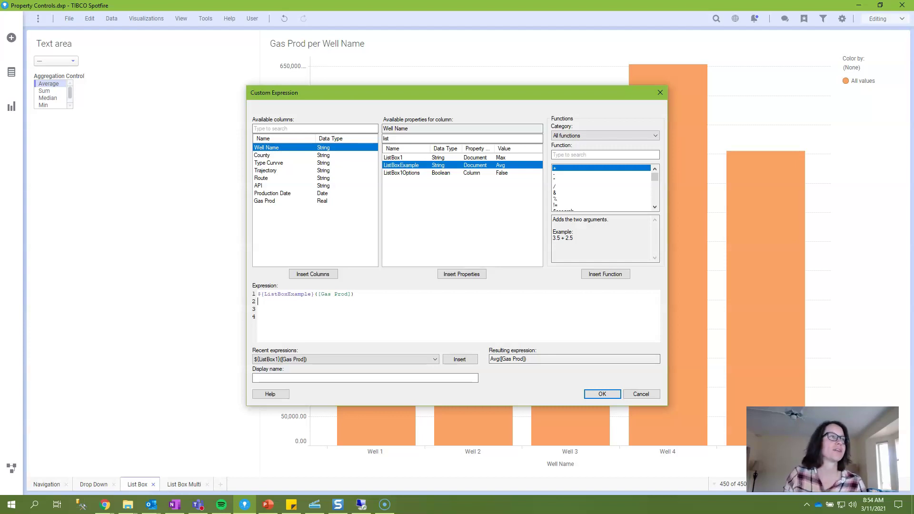
key(Return)
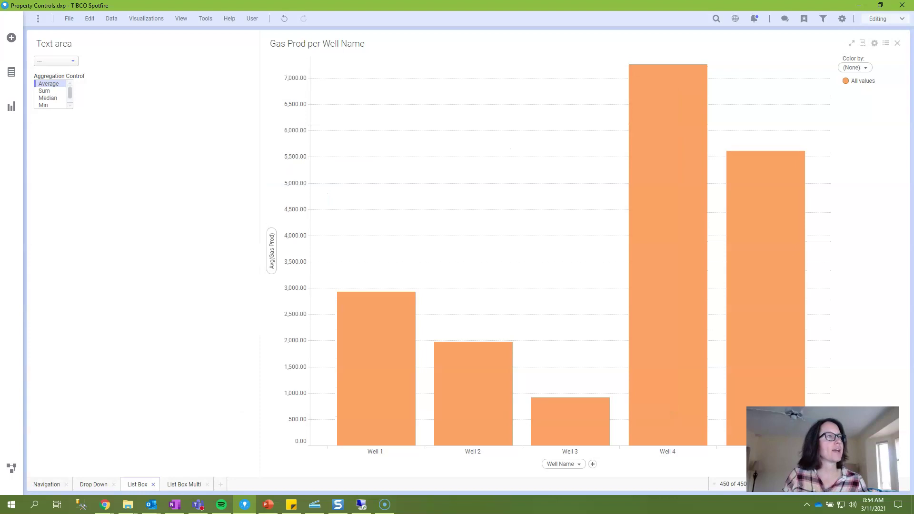
Test the Aggregation Control list box by choosing Sum, Median, Min and finally Max, and inspect the Well 1 bar
click(44, 90)
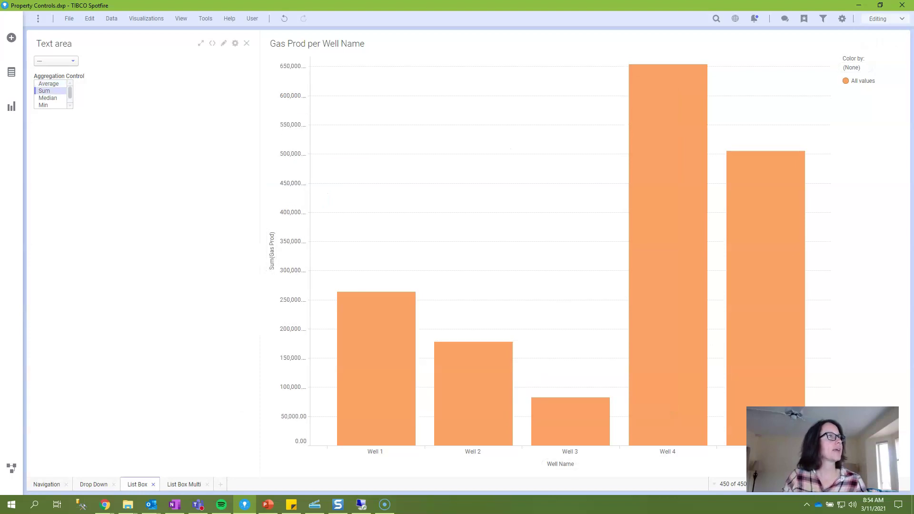
click(43, 104)
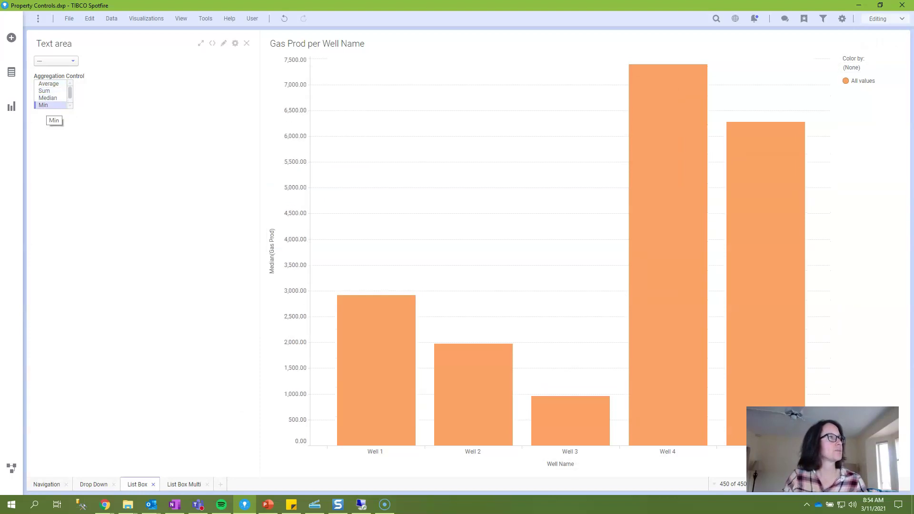
scroll(47, 95, down, 1)
click(44, 105)
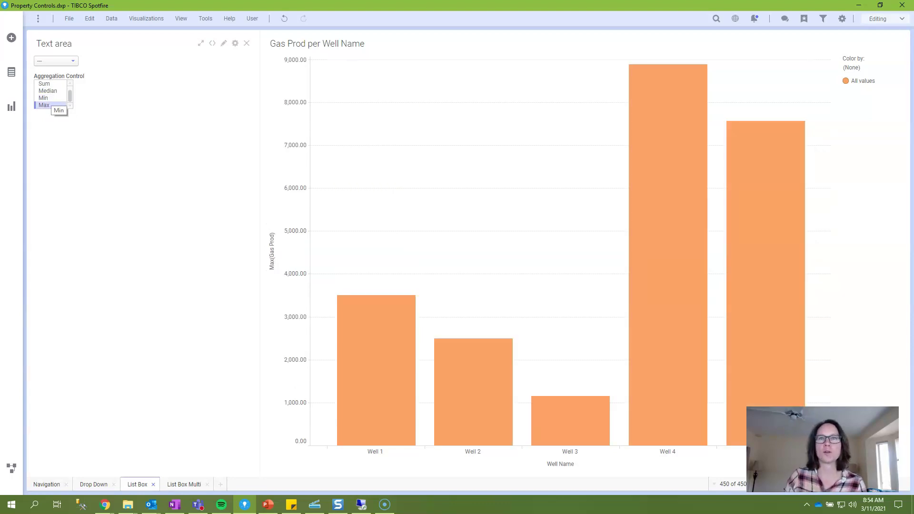
mouse_move(373, 335)
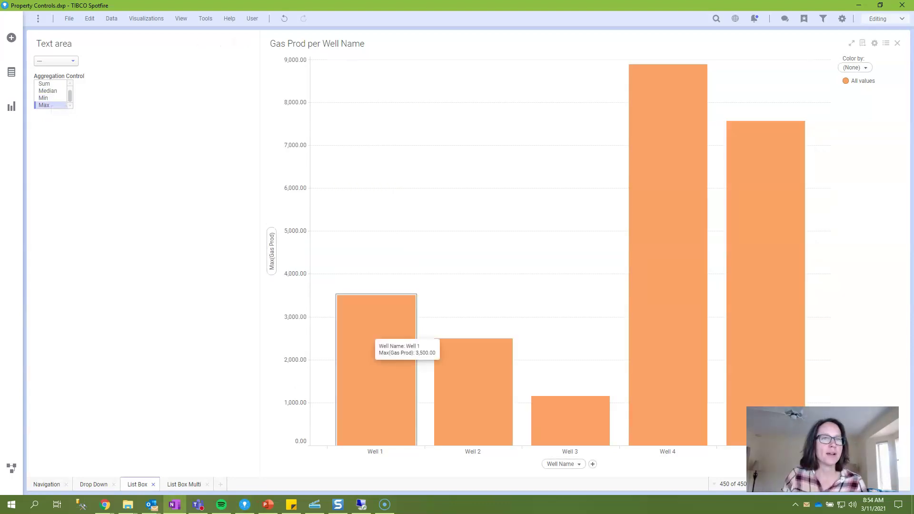